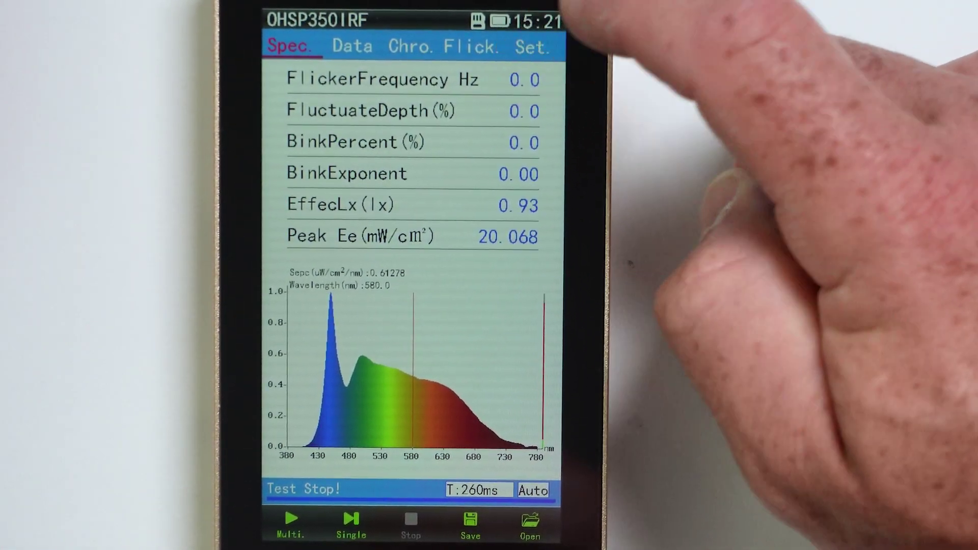
Set the test mode to 50Hz and the wave range to 380–1100 nm.
left_click(533, 46)
left_click(405, 91)
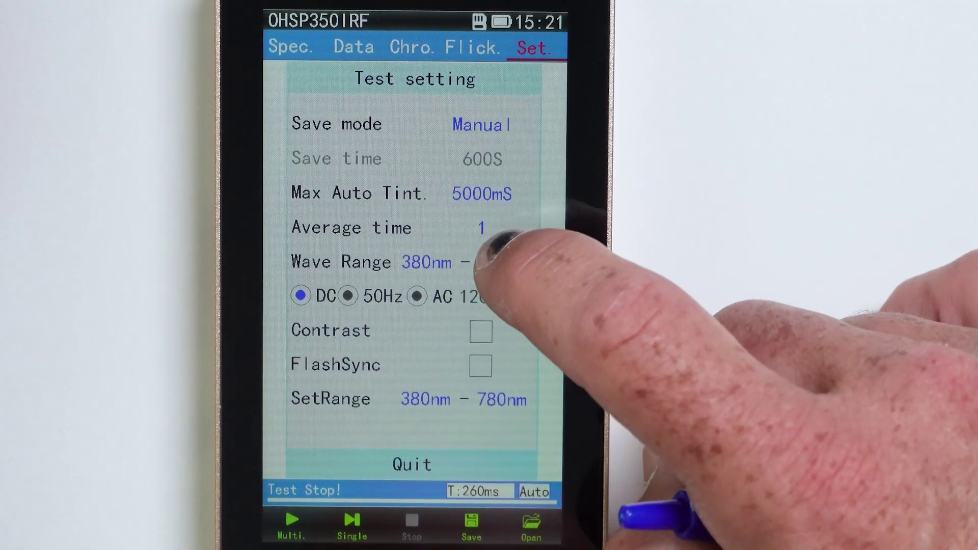
left_click(348, 295)
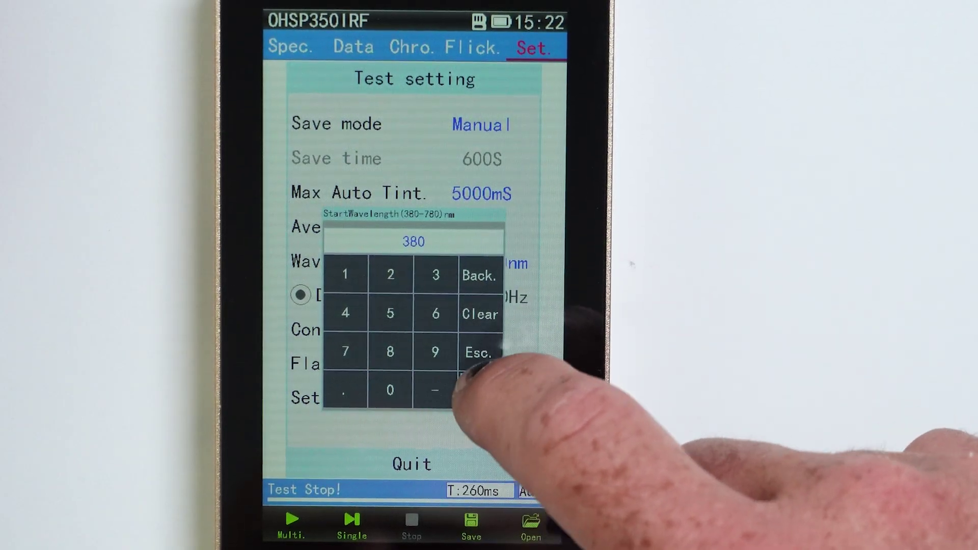
left_click(473, 387)
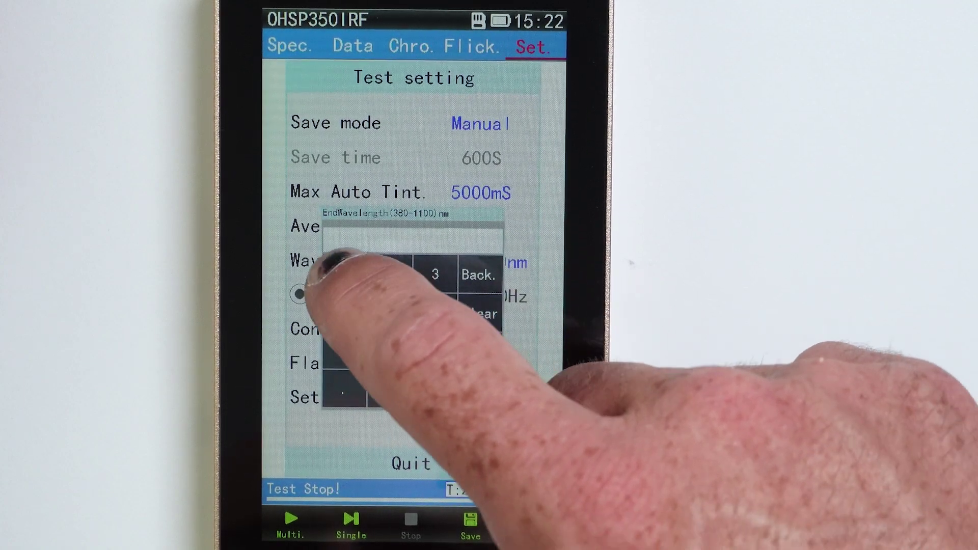
left_click(474, 386)
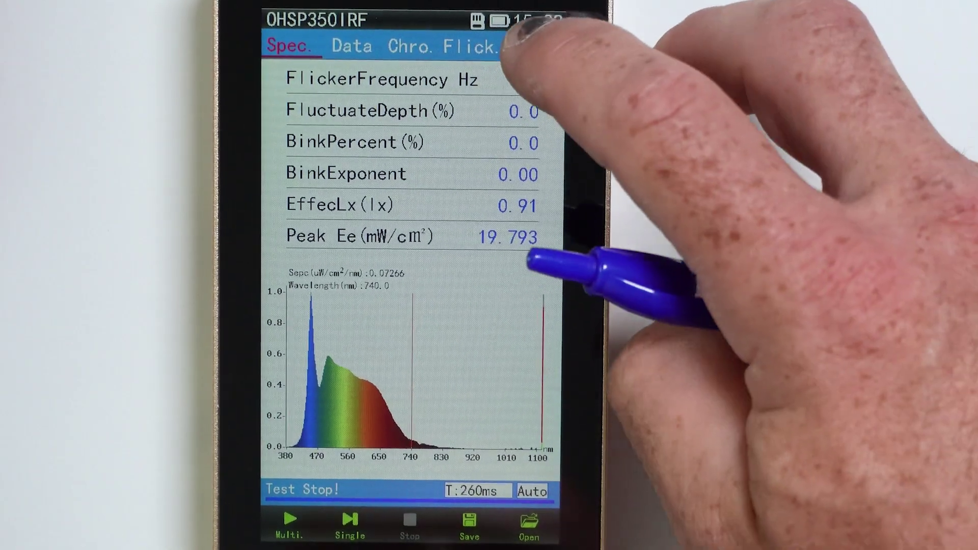
Browse the Test setting, File management (SD card, 7619 MB free) and System setting pages.
left_click(533, 47)
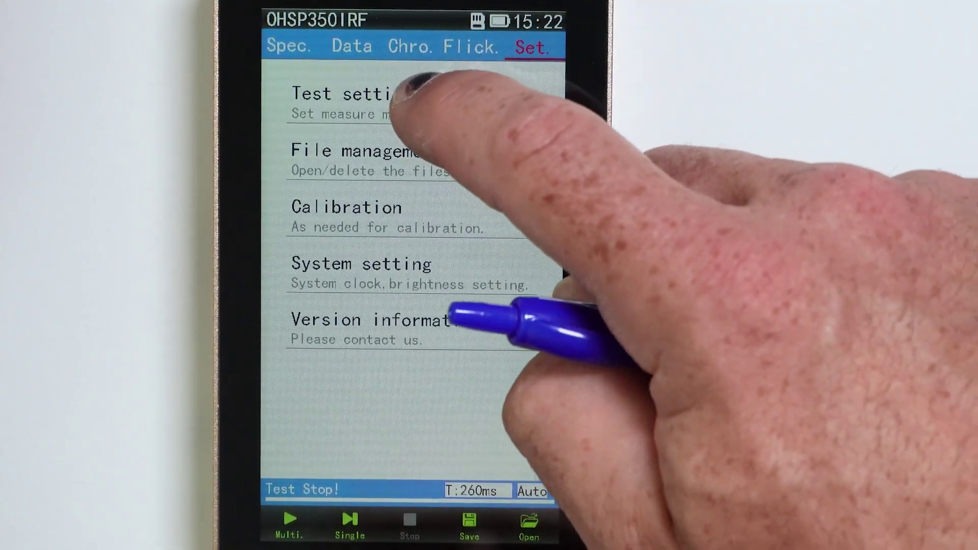
left_click(382, 95)
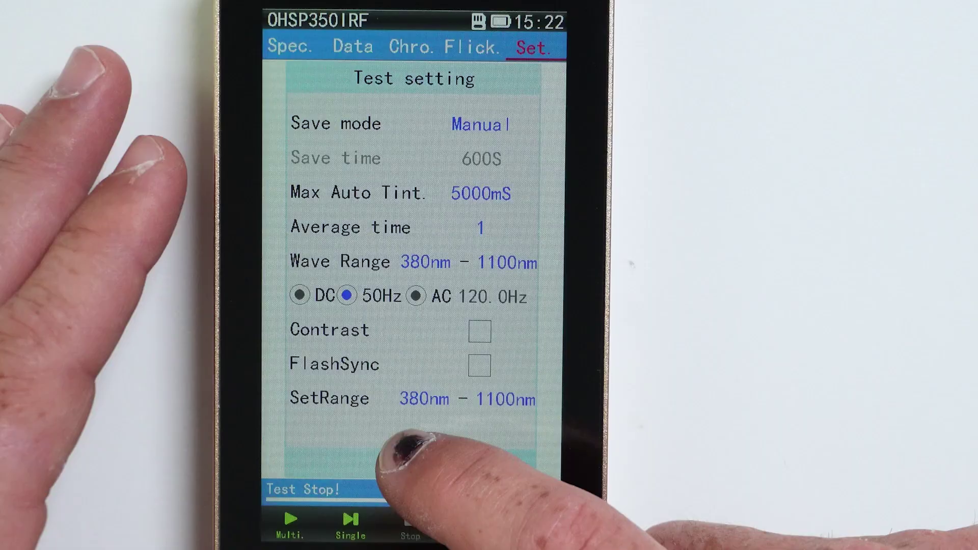
left_click(410, 462)
left_click(397, 151)
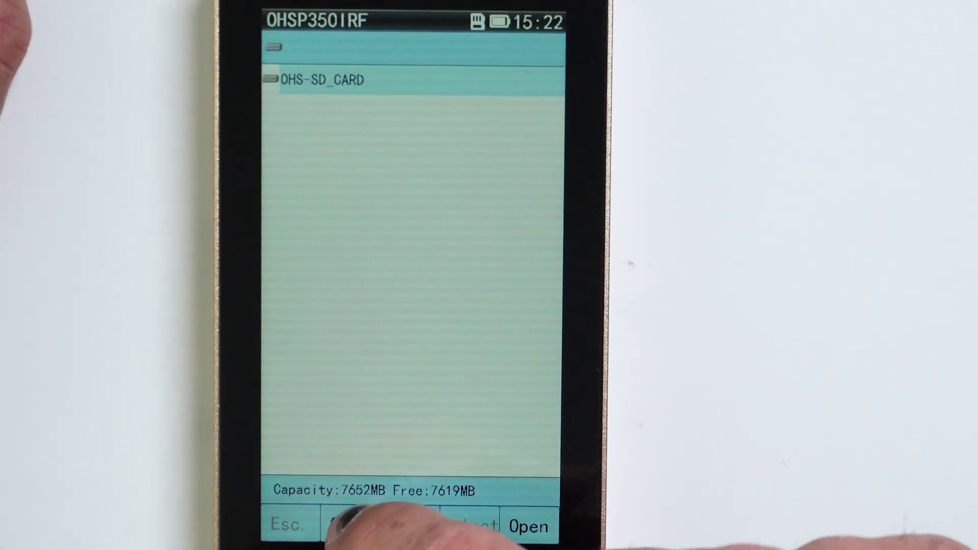
left_click(380, 524)
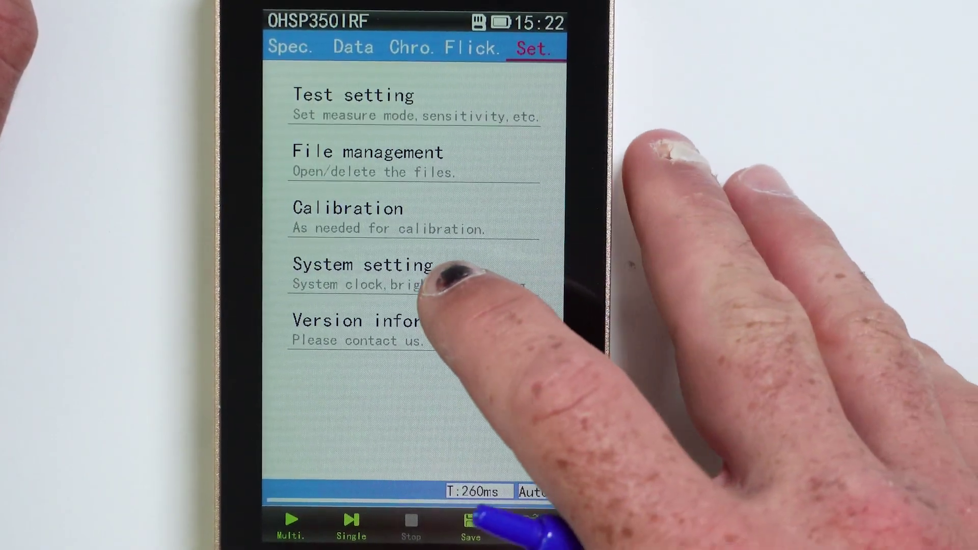
left_click(448, 273)
left_click(410, 463)
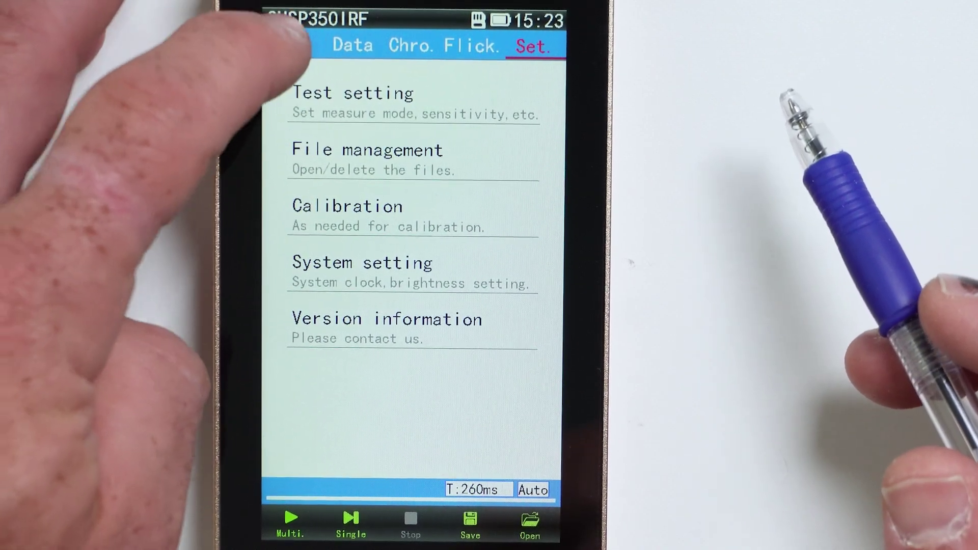
Review the Data list, cycle the chromaticity charts and flicker readings, then return to Spec.
left_click(294, 44)
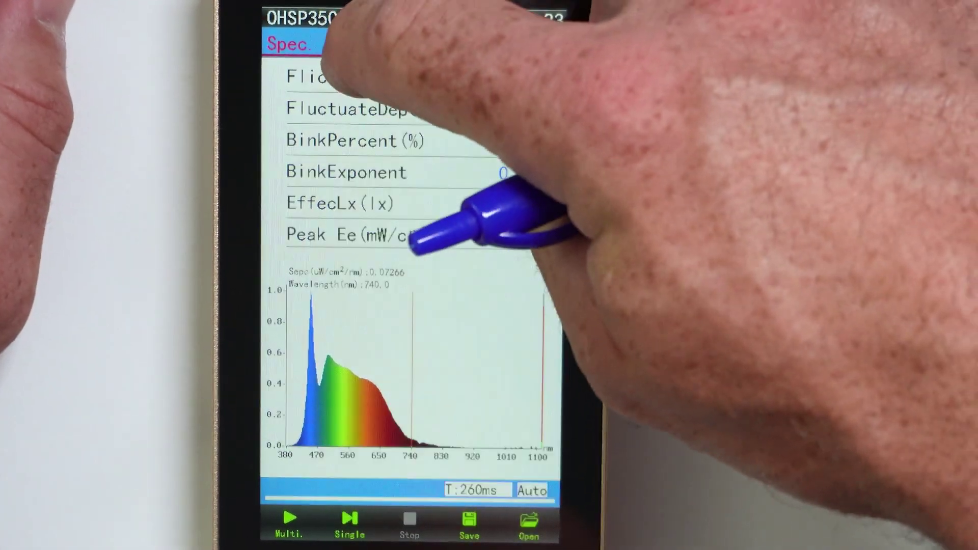
left_click(354, 46)
scroll(470, 253, "down", 8)
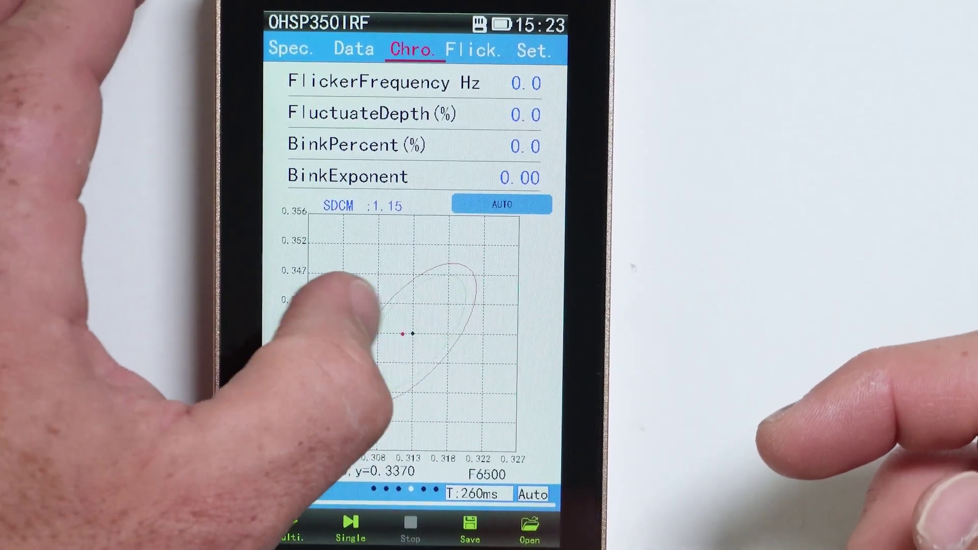
left_click(298, 298)
left_click(307, 290)
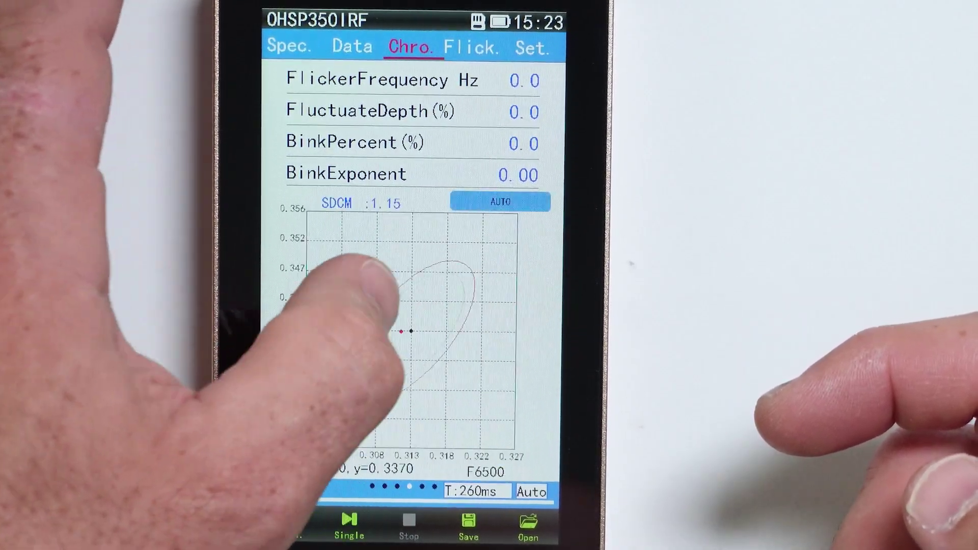
left_click(291, 267)
left_click(366, 295)
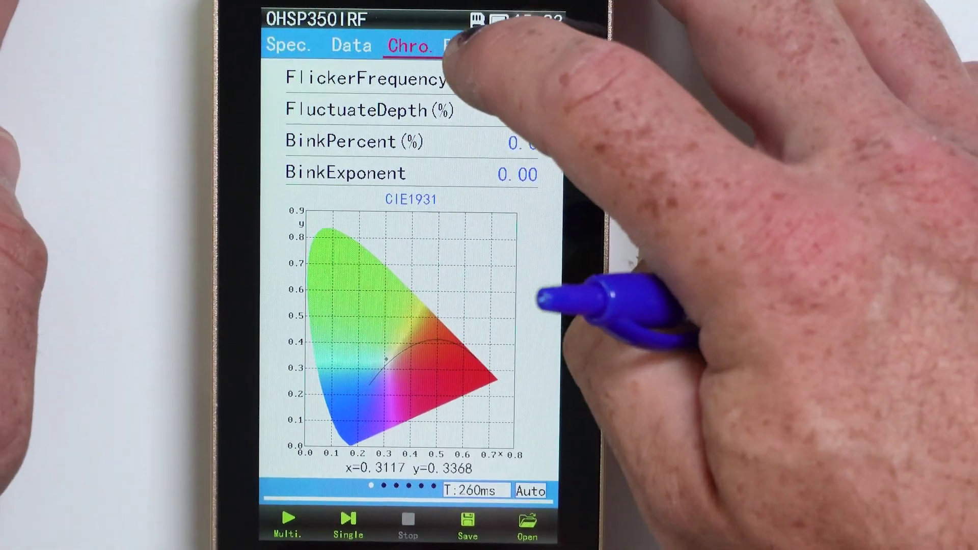
left_click(472, 48)
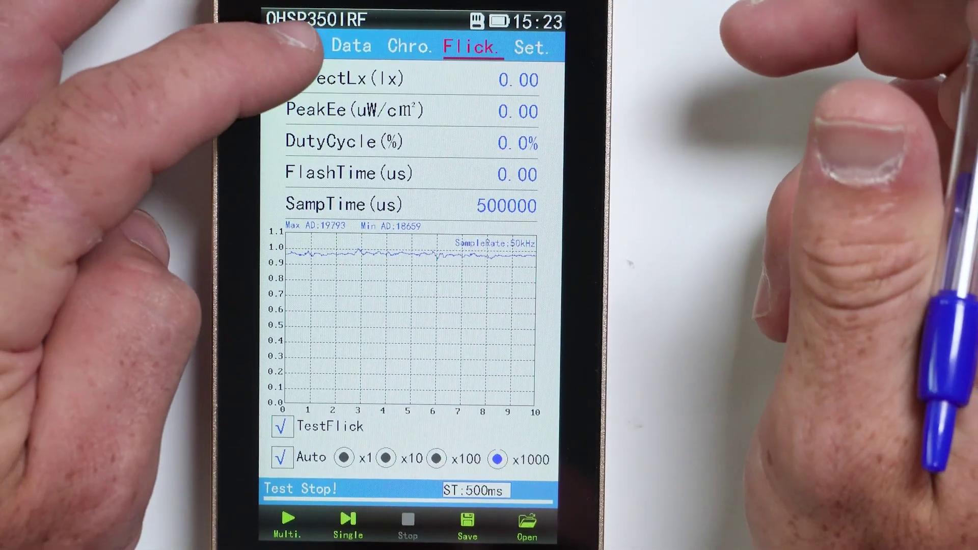
left_click(287, 46)
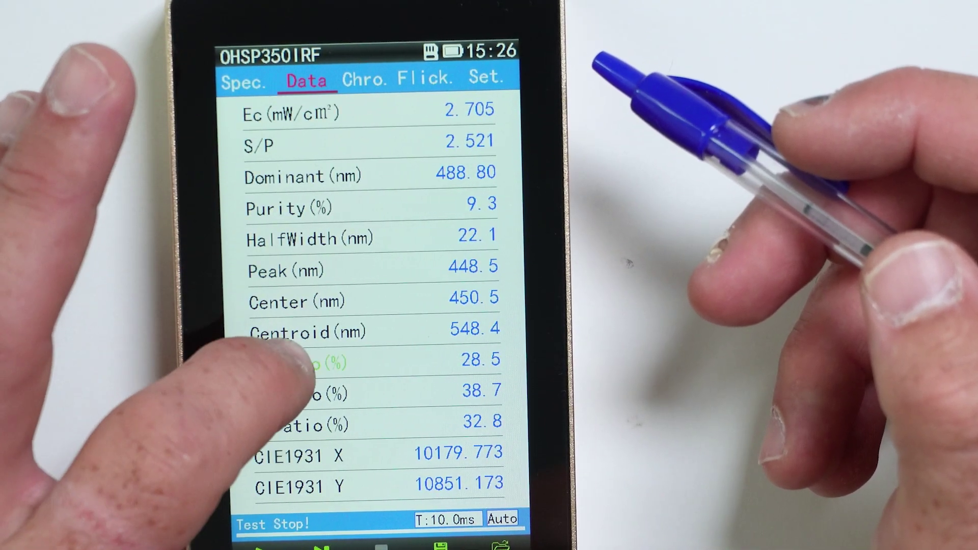
View and close the R ratio explanation, then go back to the spectrum readings page.
left_click(301, 364)
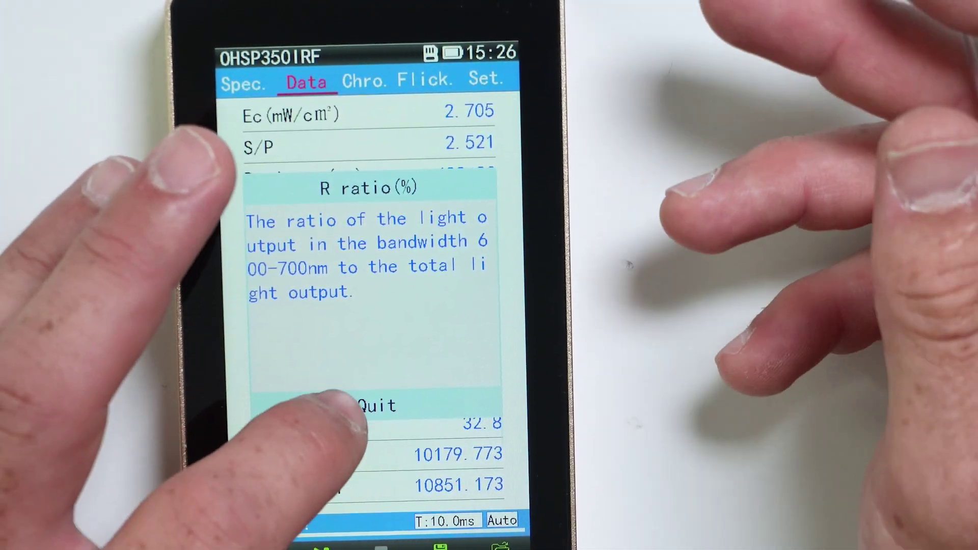
left_click(344, 405)
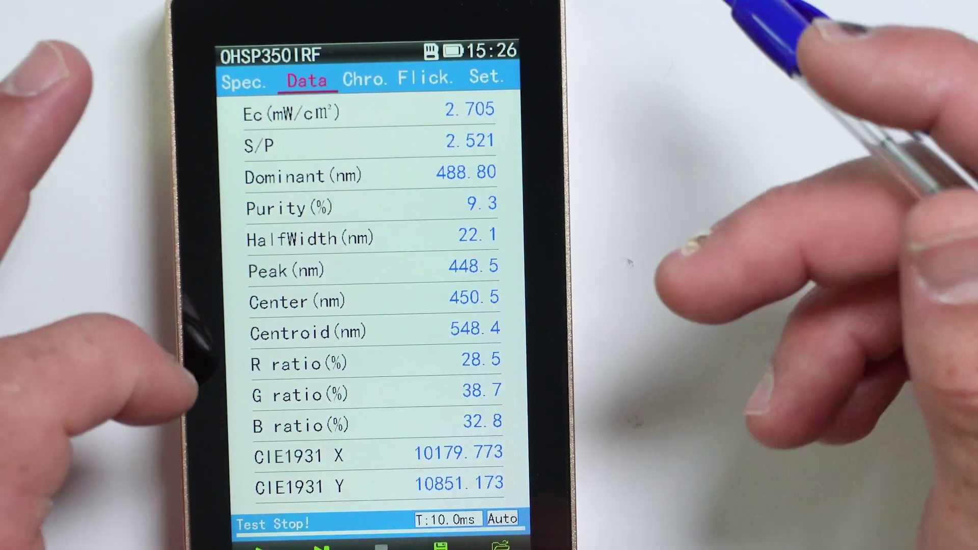
scroll(284, 241, "down", 2)
scroll(273, 186, "down", 4)
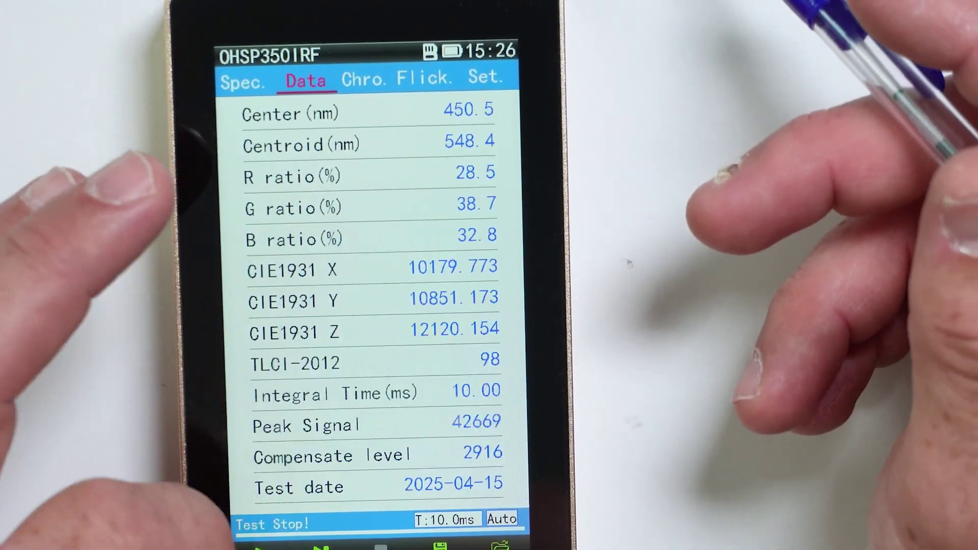
scroll(306, 210, "up", 2)
scroll(305, 210, "up", 1)
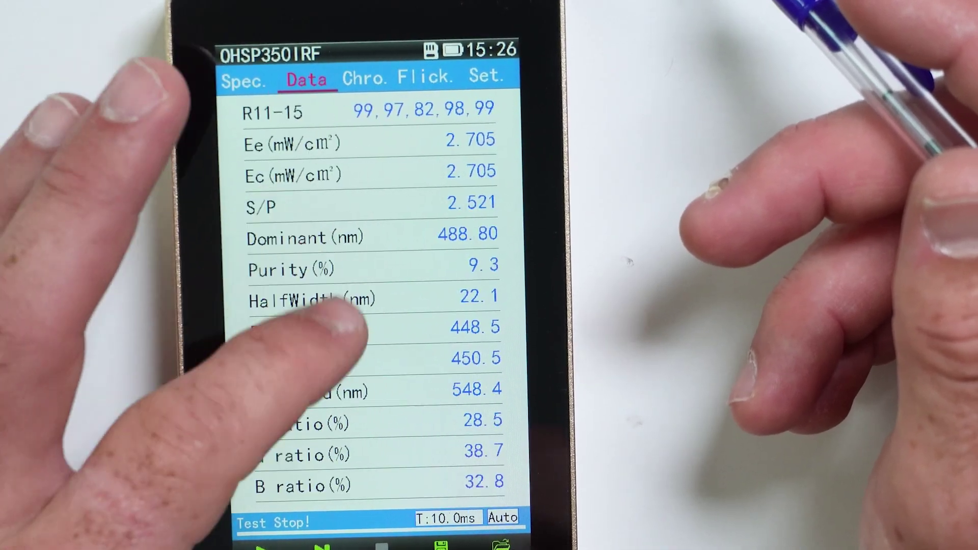
scroll(317, 325, "up", 2)
left_click(243, 80)
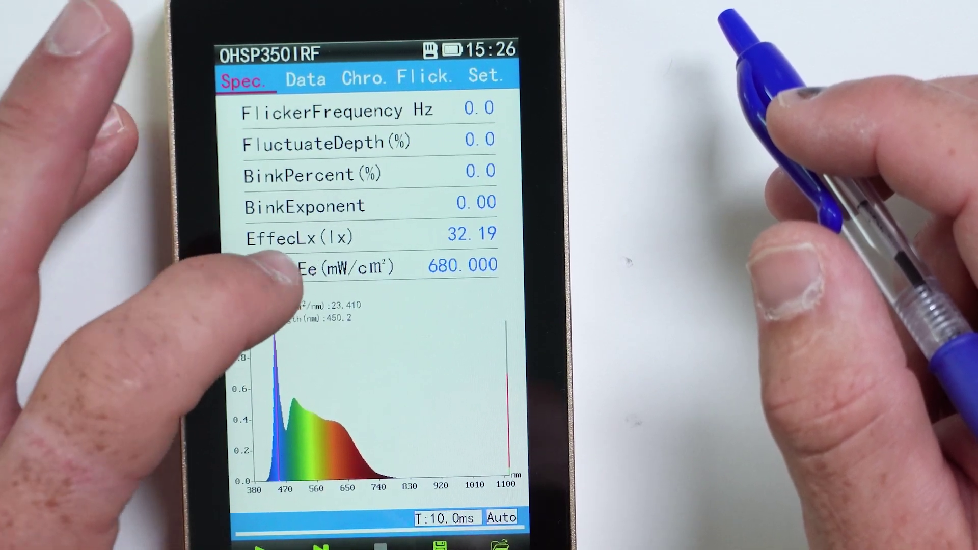
scroll(341, 342, "down", 5)
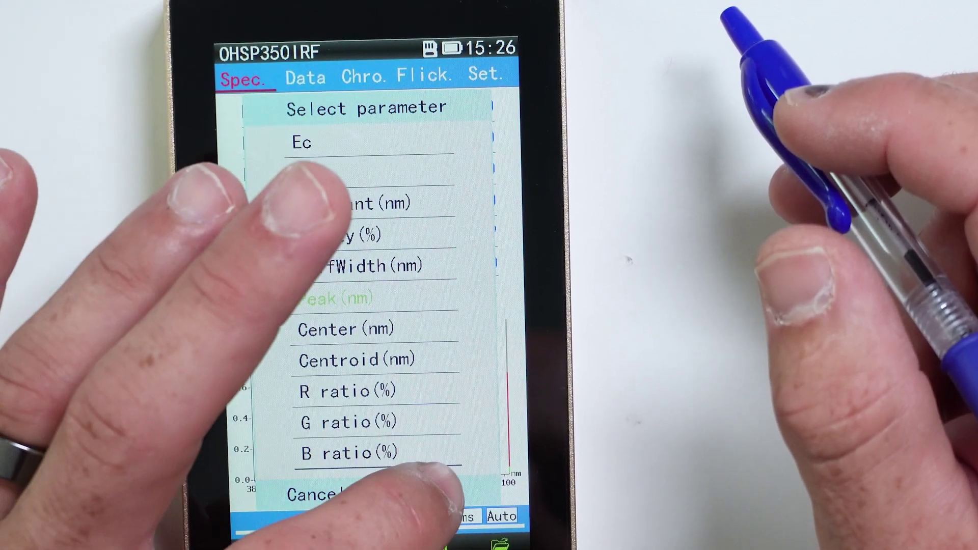
Assign the lower reading rows to Peak, R ratio and Ee.
left_click(432, 480)
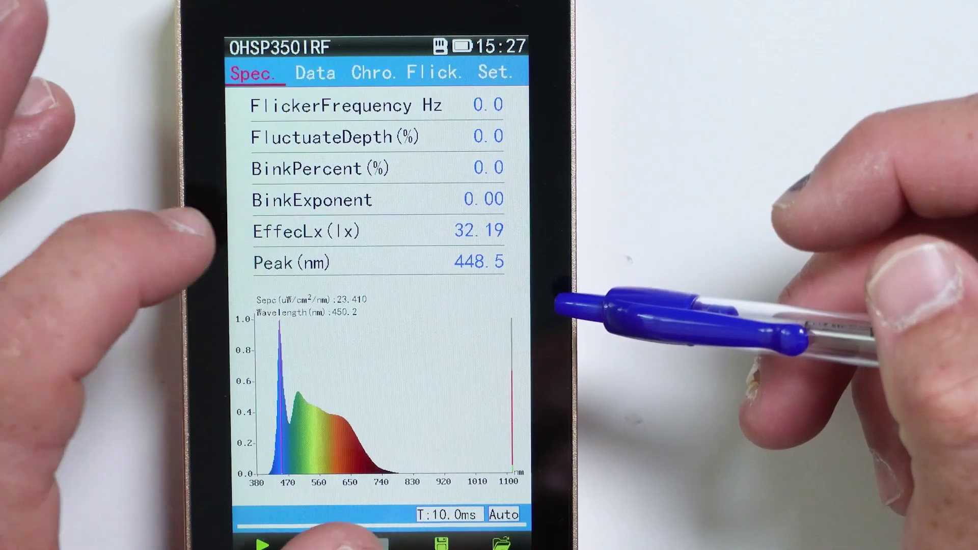
left_click(306, 230)
left_click_drag(306, 329, 252, 92)
left_click(283, 131)
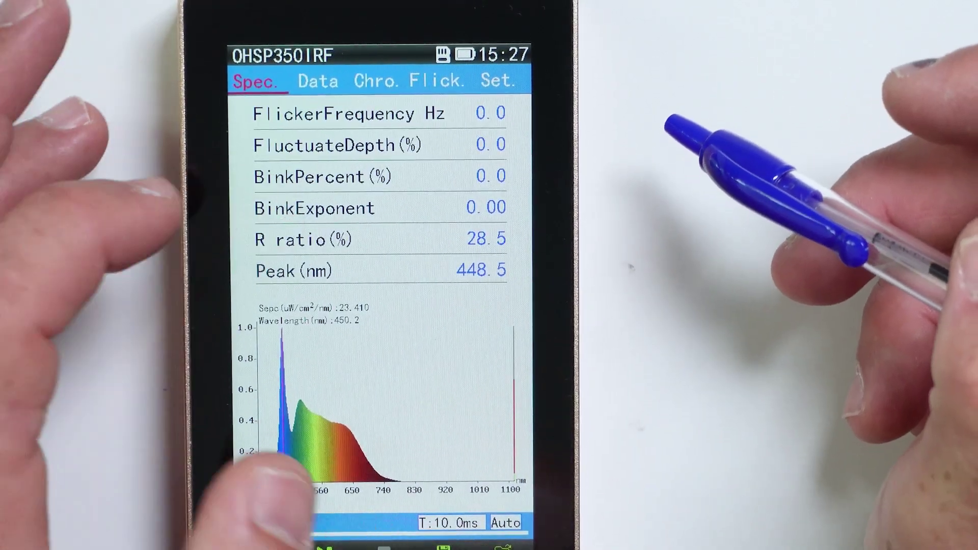
left_click(284, 206)
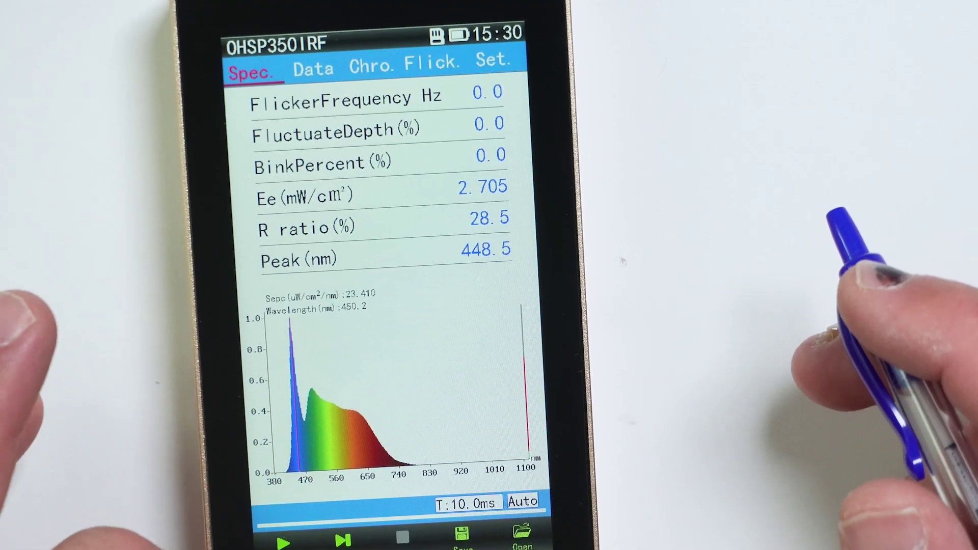
Start a Multi measurement and set the integration time T to .35.
left_click(283, 538)
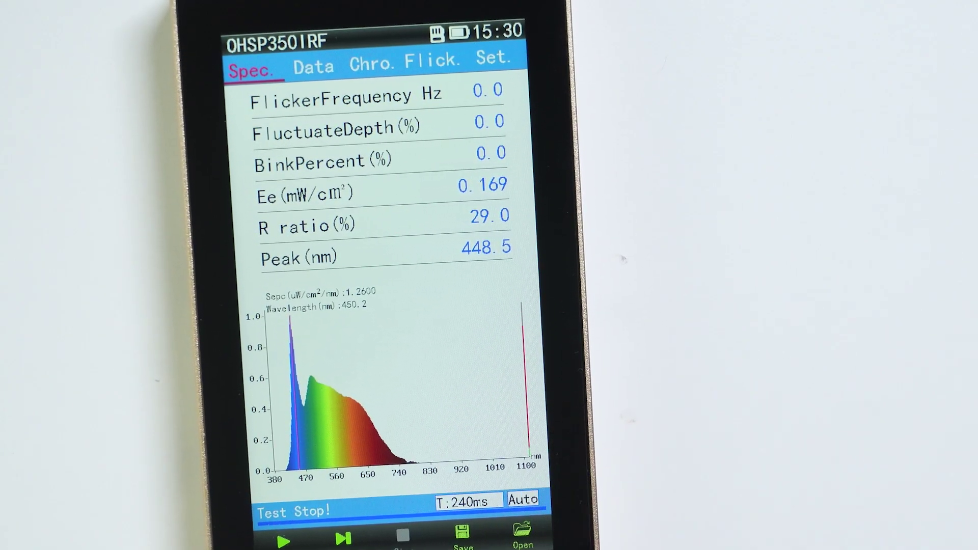
left_click(459, 502)
left_click(410, 286)
left_click(368, 328)
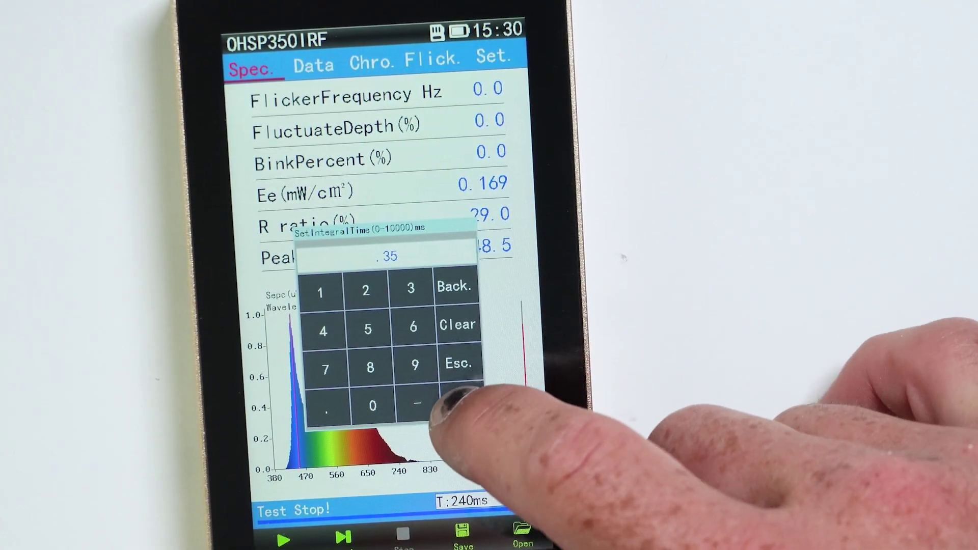
left_click(458, 402)
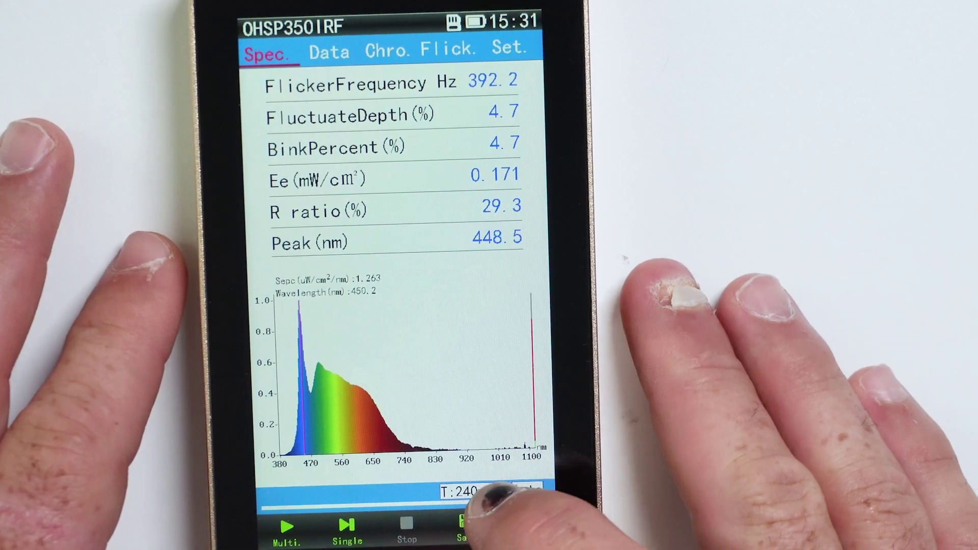
left_click(467, 528)
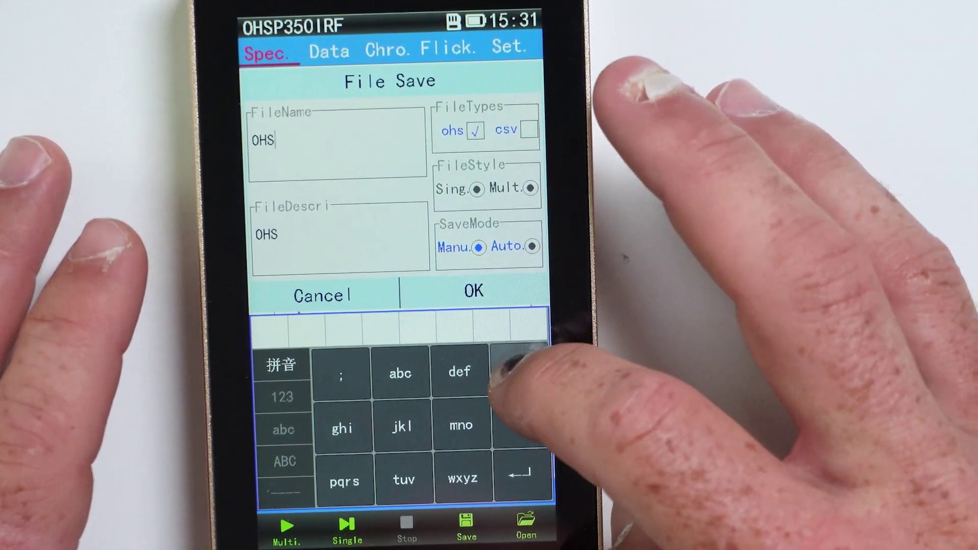
left_click(520, 369)
left_click(474, 291)
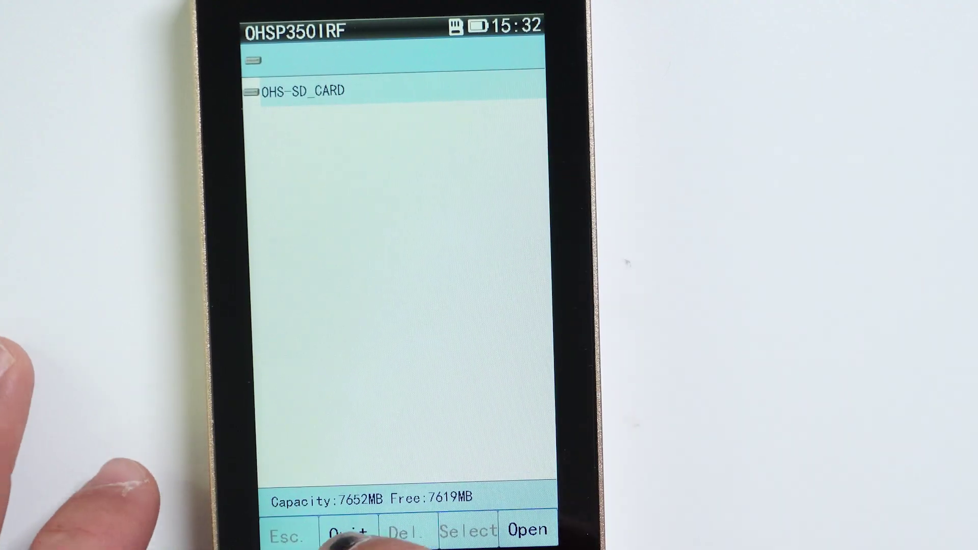
left_click(348, 534)
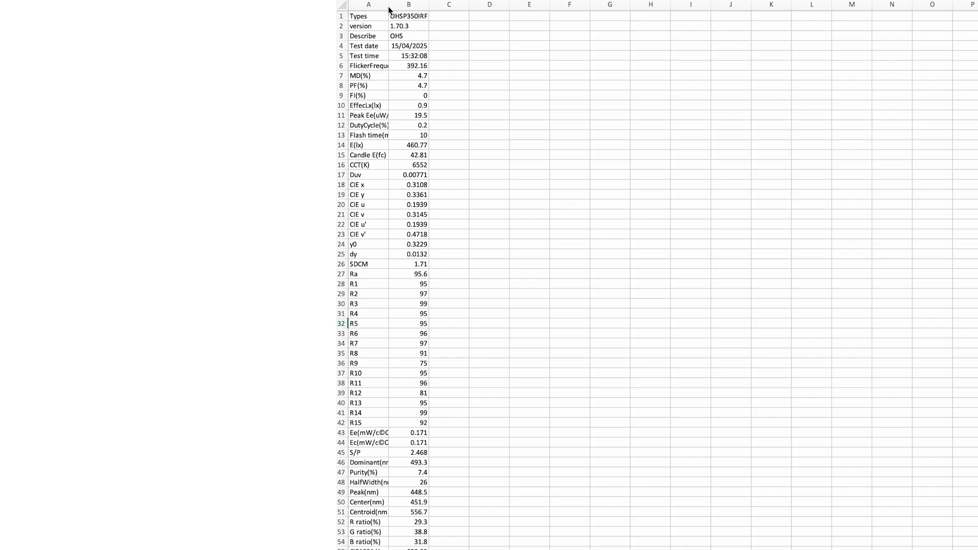
Auto-fit the data columns and select the header values from Types to FlickerFrequency.
double_click(463, 10)
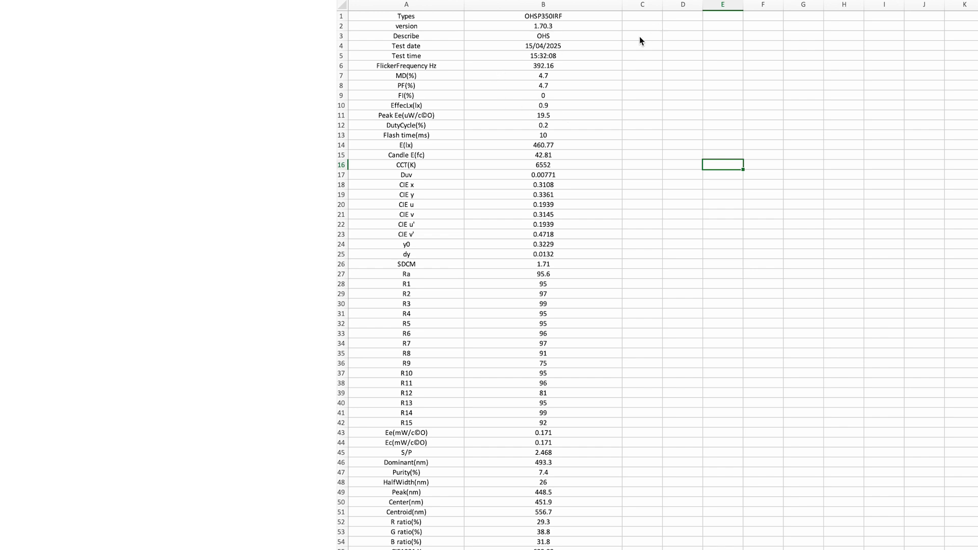
left_click_drag(577, 20, 554, 70)
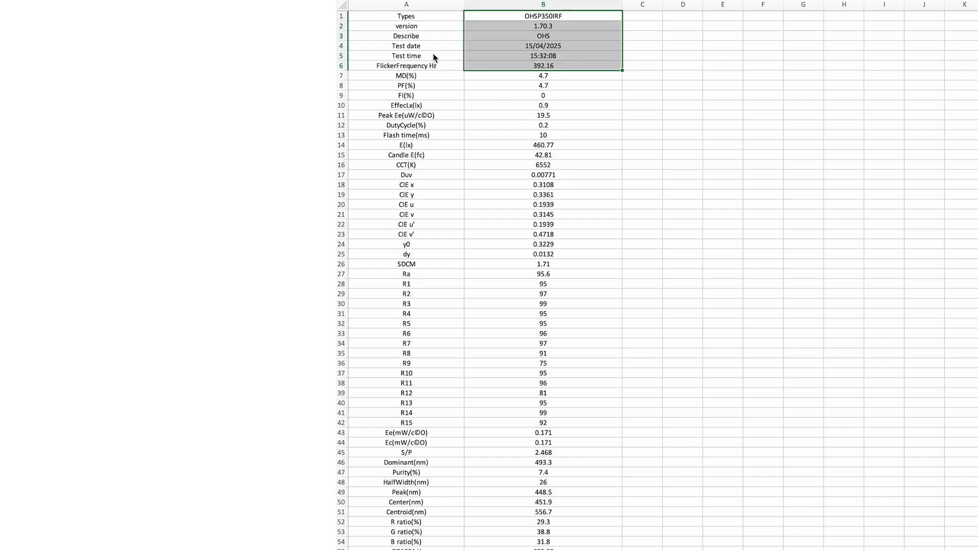
left_click(425, 69)
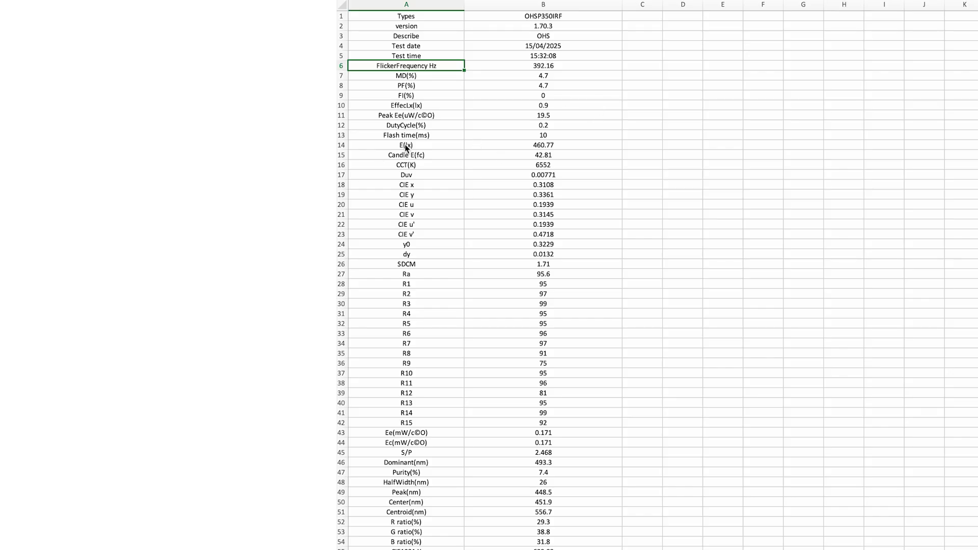
scroll(464, 230, "down", 1)
scroll(473, 245, "down", 5)
scroll(495, 196, "down", 1)
scroll(495, 197, "down", 1)
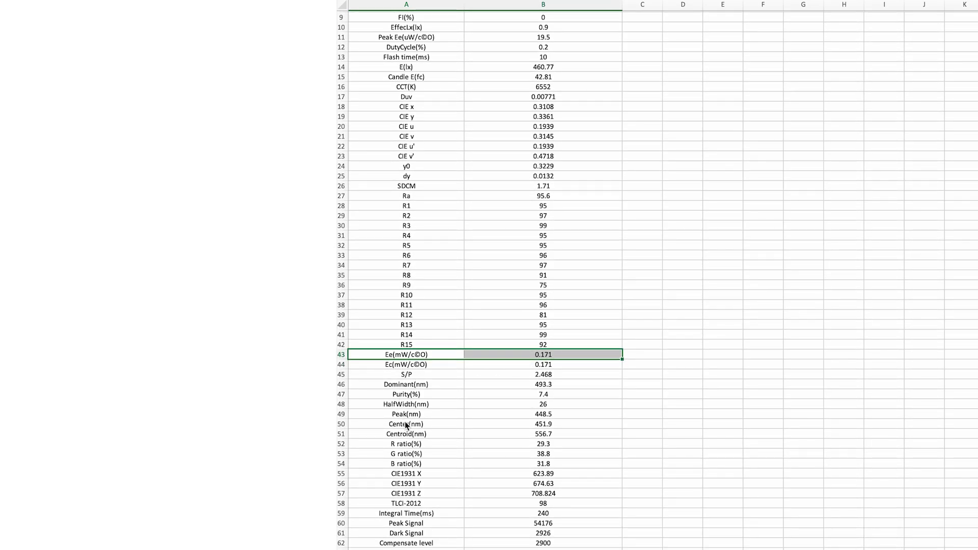
left_click_drag(405, 414, 566, 415)
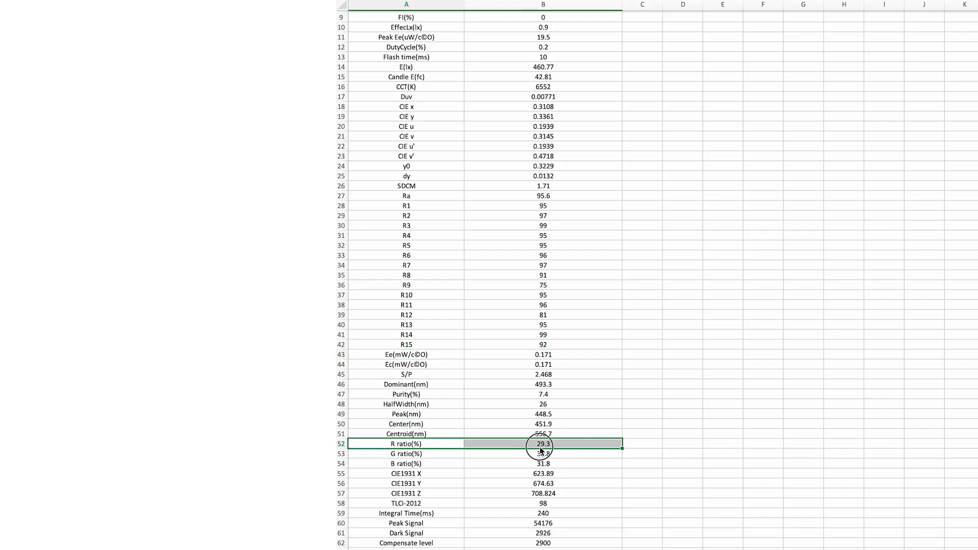
left_click_drag(447, 513, 655, 523)
left_click(427, 517)
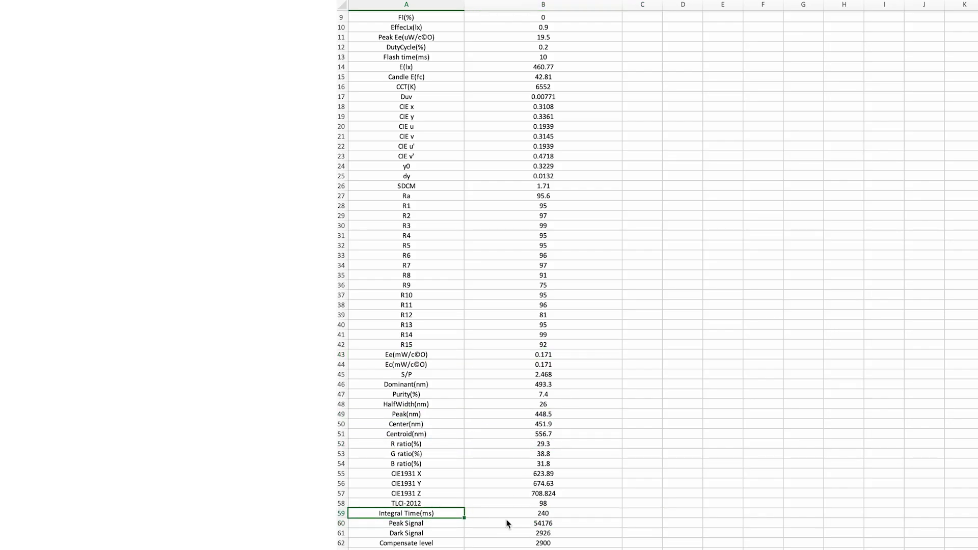
scroll(505, 518, "down", 2)
scroll(504, 504, "down", 2)
scroll(580, 325, "down", 5)
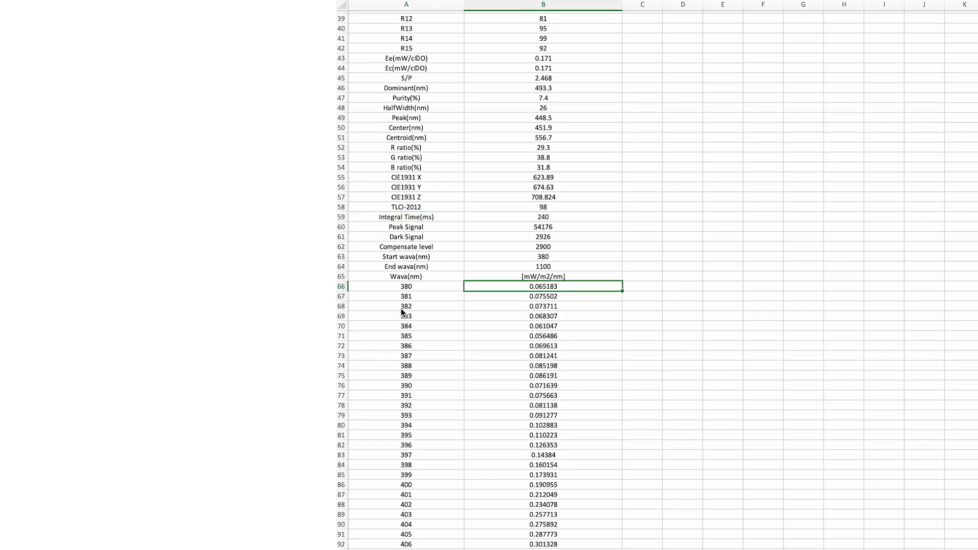
key("Left")
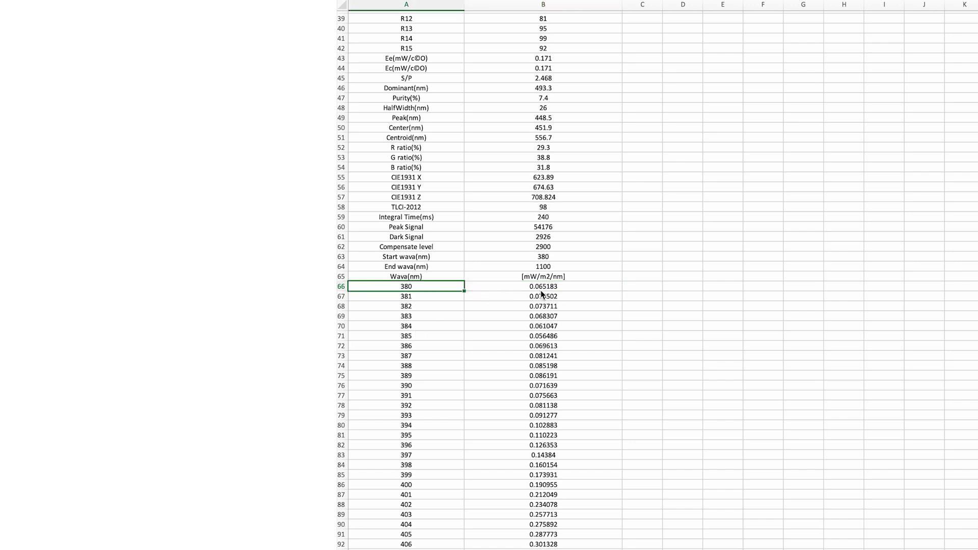
left_click(541, 290)
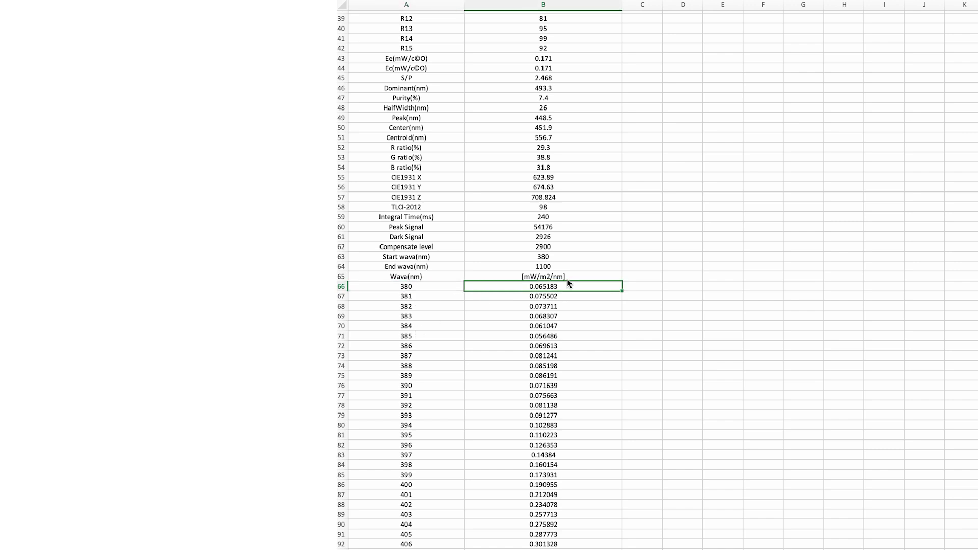
left_click(551, 291)
left_click_drag(550, 291, 425, 291)
left_click(421, 290)
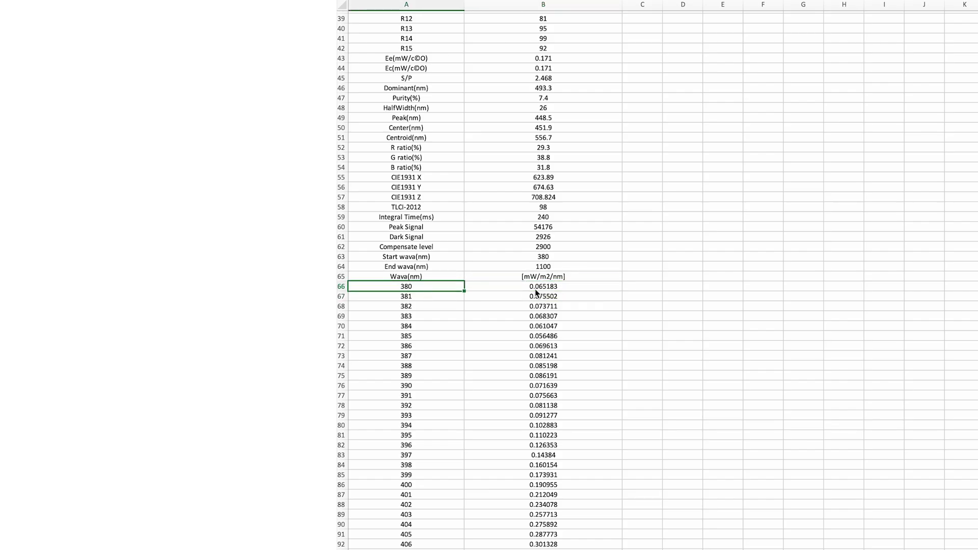
left_click(571, 286)
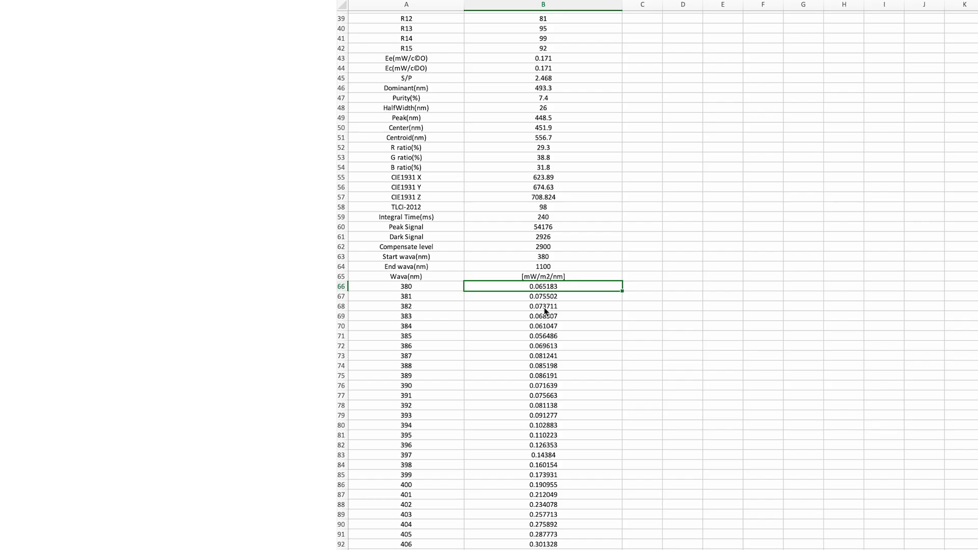
scroll(473, 374, "down", 20)
scroll(475, 369, "down", 15)
scroll(475, 368, "down", 15)
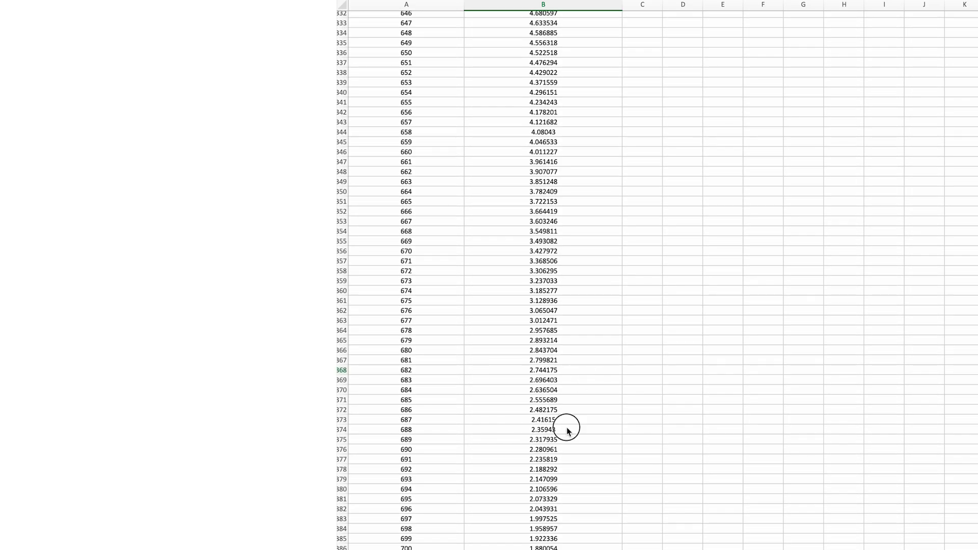
left_click_drag(475, 370, 488, 489)
scroll(478, 450, "down", 5)
scroll(519, 344, "up", 2)
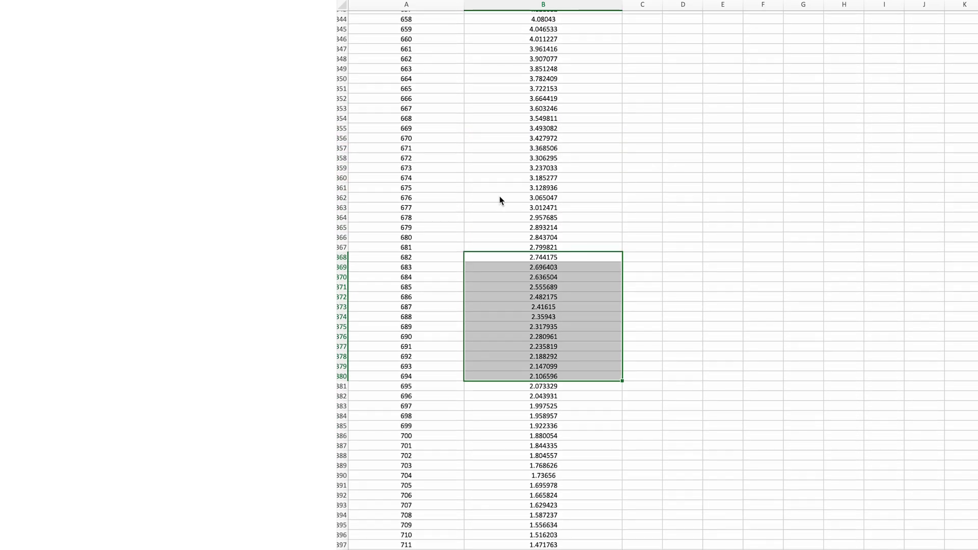
left_click(501, 198)
left_click_drag(542, 237, 529, 432)
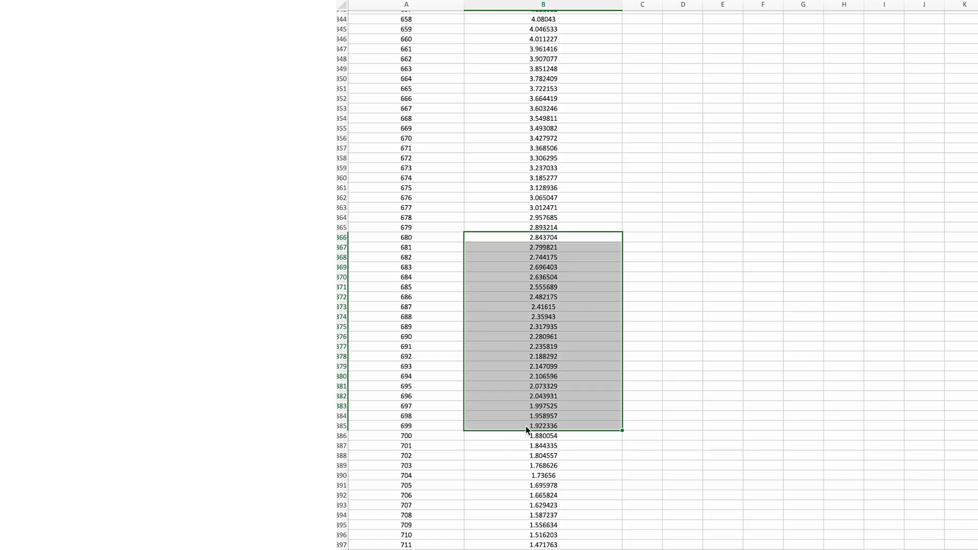
scroll(529, 459, "down", 5)
scroll(531, 493, "down", 10)
scroll(530, 494, "down", 10)
scroll(527, 489, "down", 10)
scroll(528, 490, "down", 10)
scroll(528, 490, "down", 8)
scroll(528, 490, "down", 12)
scroll(528, 493, "down", 7)
scroll(530, 459, "up", 10)
scroll(520, 428, "up", 20)
scroll(514, 417, "up", 3)
scroll(515, 416, "up", 15)
scroll(515, 417, "up", 12)
scroll(514, 416, "up", 20)
scroll(515, 416, "up", 10)
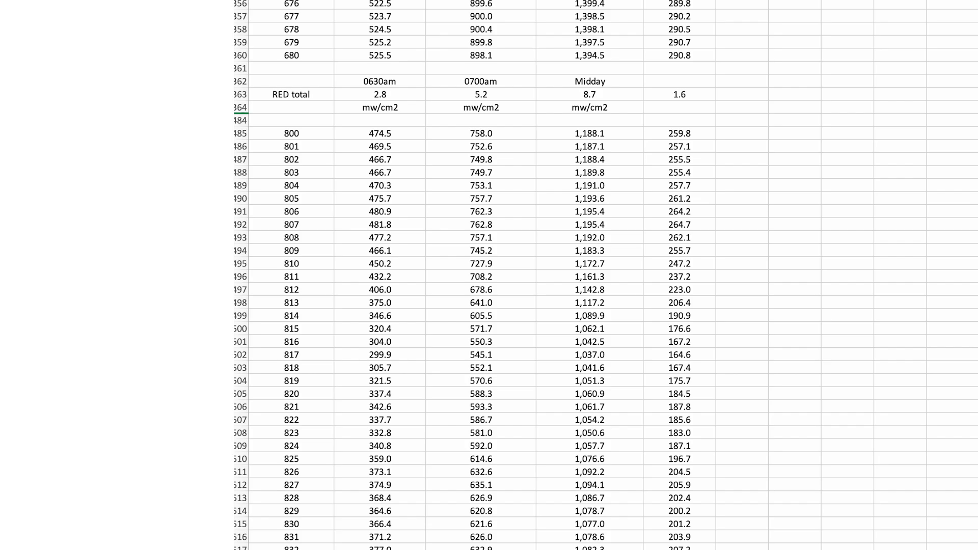
scroll(604, 305, "up", 20)
scroll(604, 306, "up", 5)
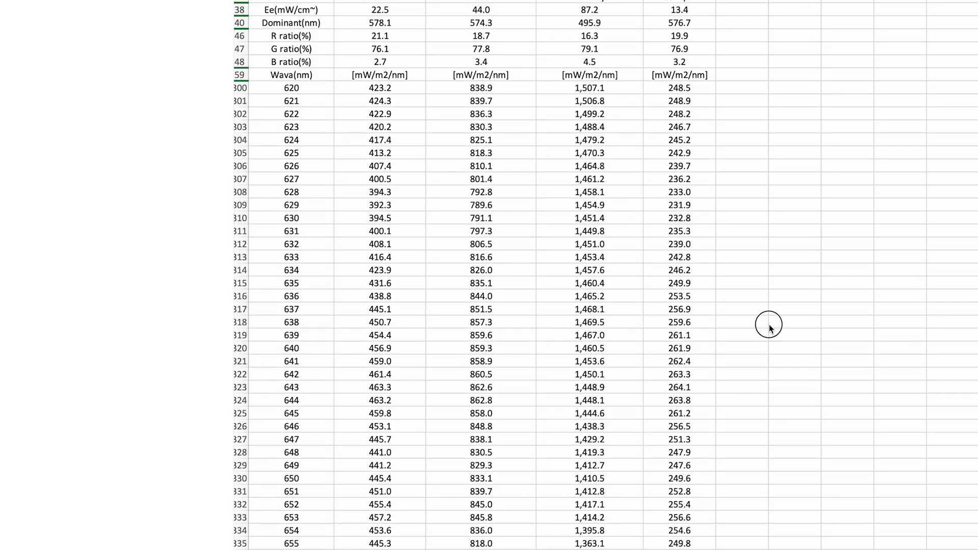
Select the 0630am, 0700am and Midday reading columns on the comparison sheet.
left_click(770, 322)
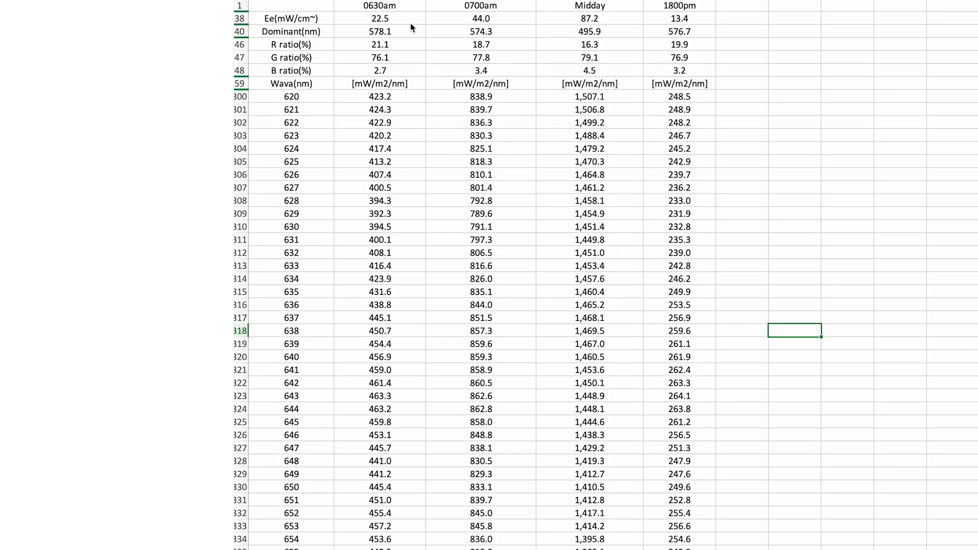
left_click_drag(372, 9, 380, 305)
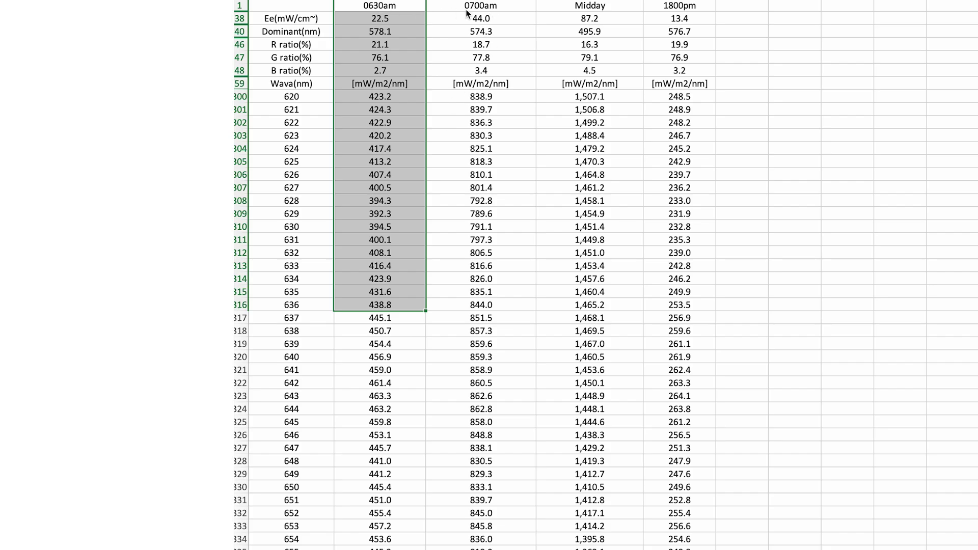
left_click_drag(468, 16, 471, 146)
left_click_drag(589, 18, 589, 135)
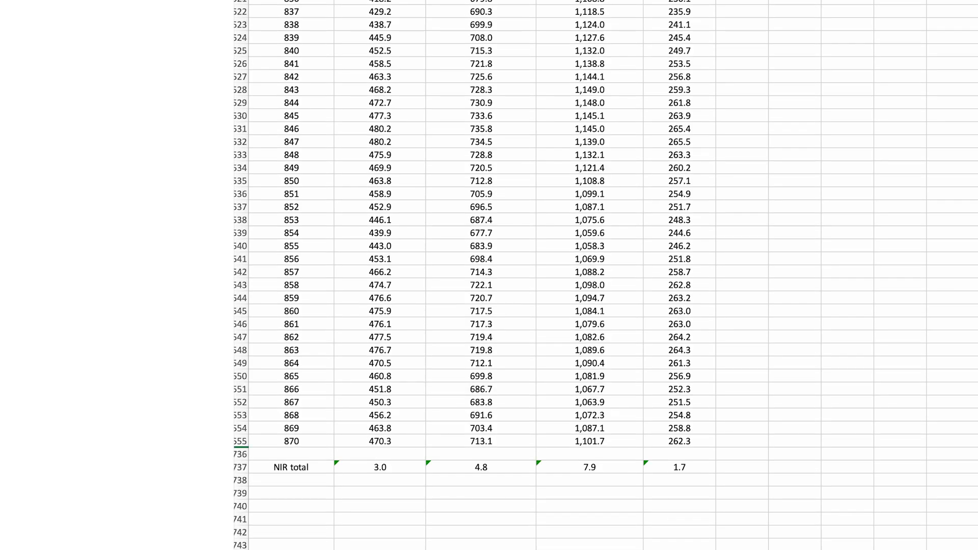
scroll(539, 547, "up", 10)
scroll(483, 364, "up", 10)
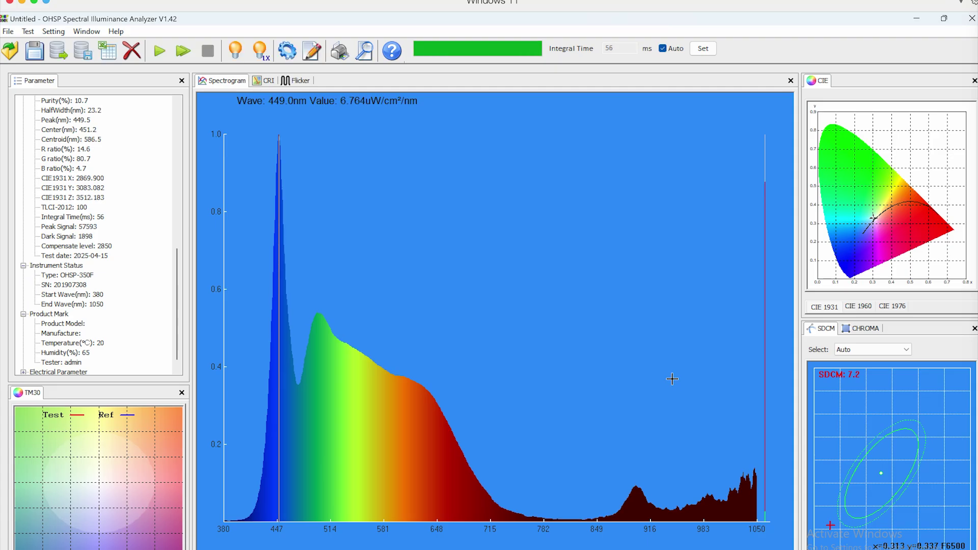
Move the spectrogram marker to about 582 nm and select the E(lx) and Ee rows.
mouse_move(321, 386)
left_mouse_down()
mouse_move(390, 393)
mouse_move(337, 394)
mouse_move(473, 425)
mouse_move(343, 426)
mouse_move(384, 427)
left_mouse_up()
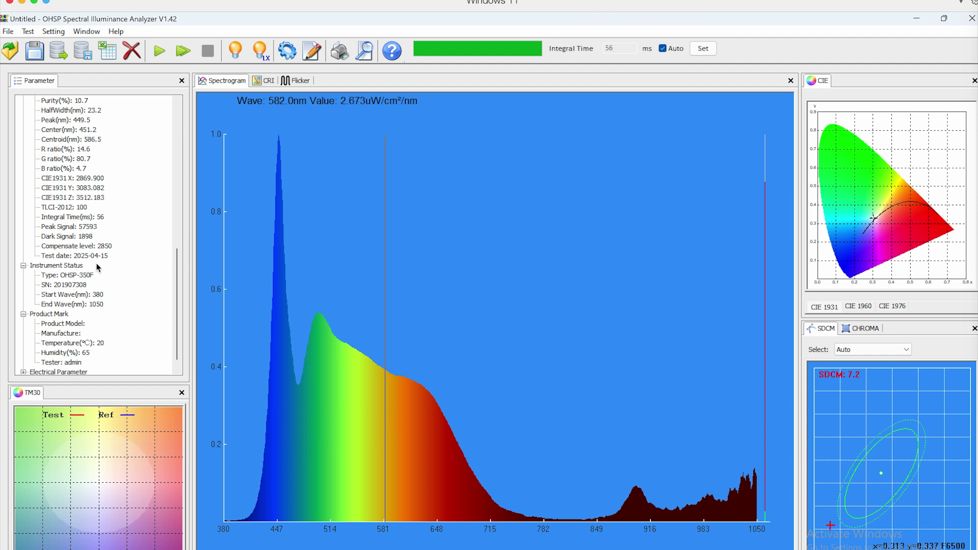
scroll(102, 197, "up", 4)
scroll(101, 197, "up", 2)
left_click(90, 200)
left_click(85, 157)
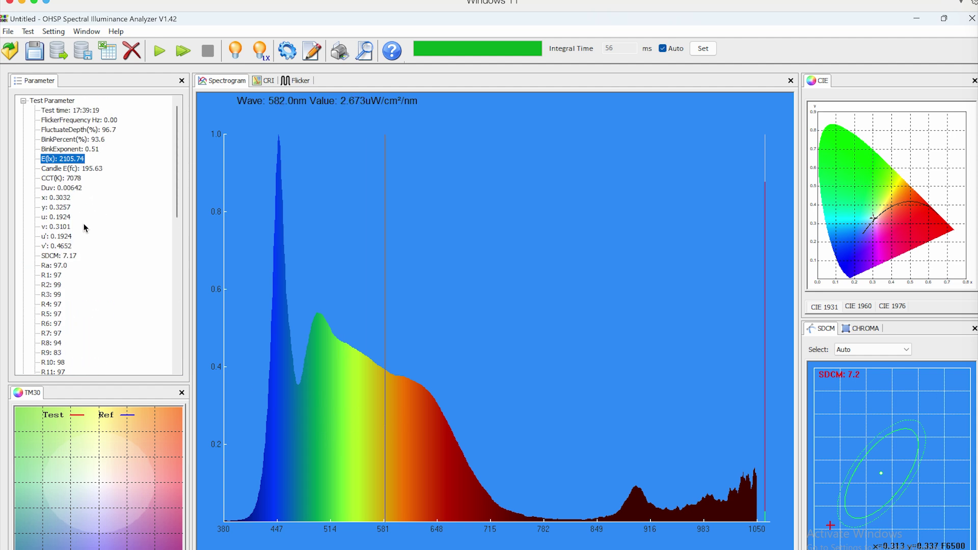
scroll(84, 227, "down", 1)
scroll(84, 227, "down", 2)
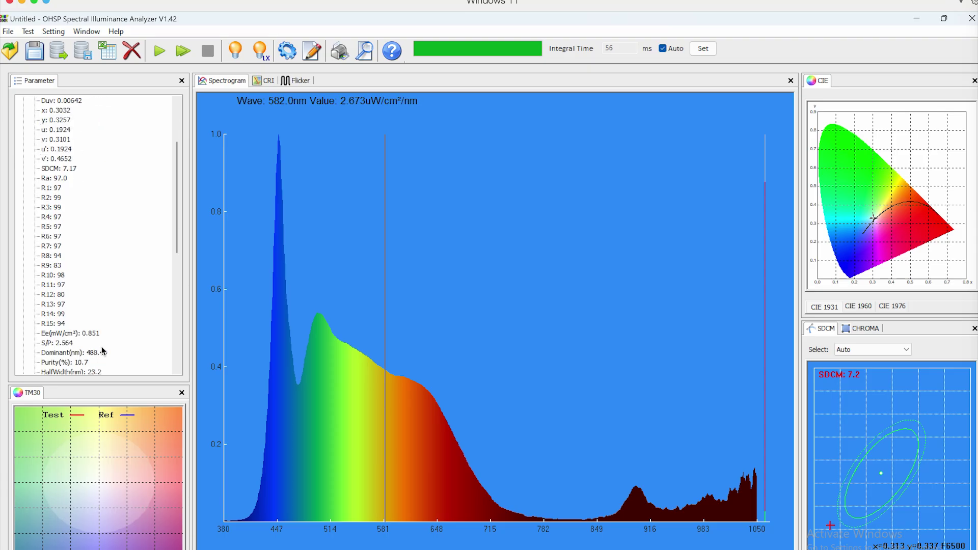
left_click(87, 337)
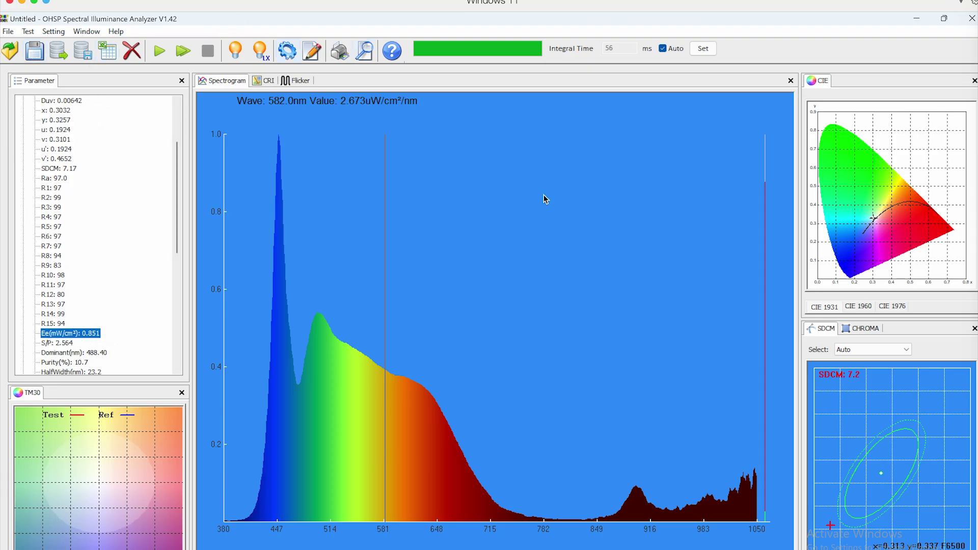
View the Flicker and CRI charts, toggle the CHROMA and SDCM plots, and start measuring.
left_click(295, 81)
left_click(260, 81)
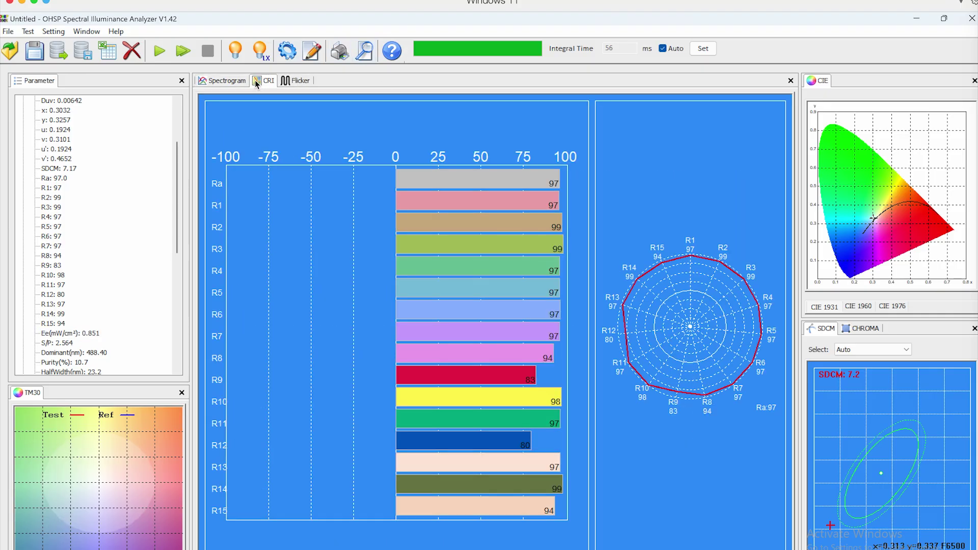
left_click(235, 83)
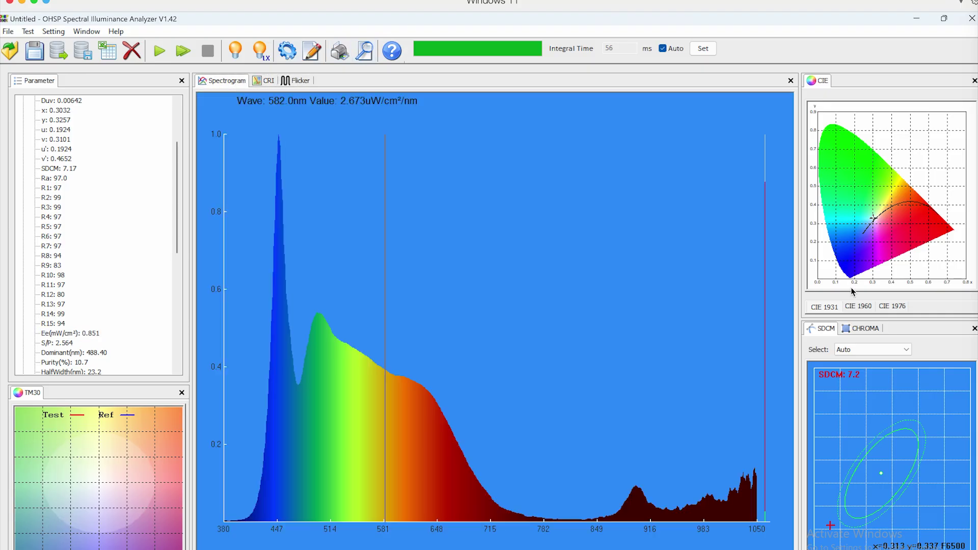
left_click(861, 330)
left_click(826, 332)
left_click(160, 51)
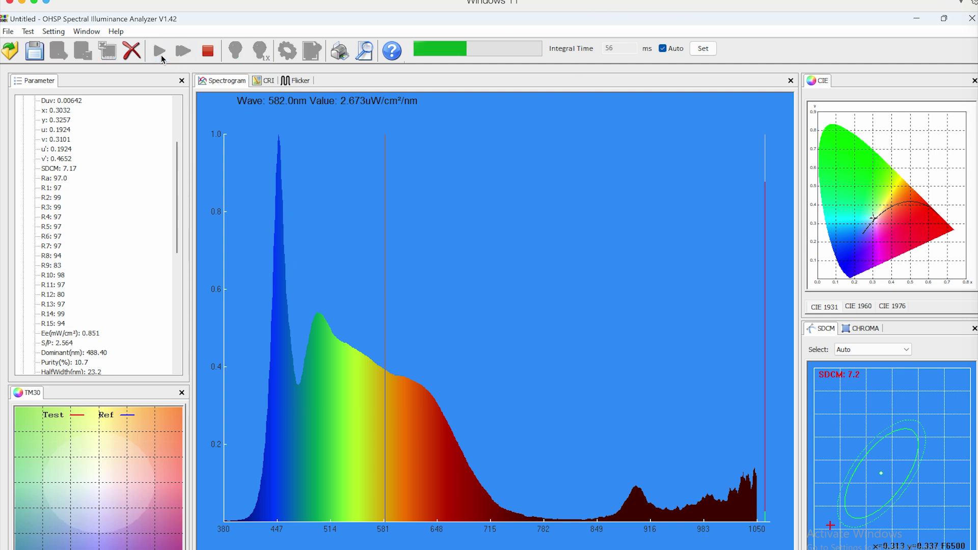